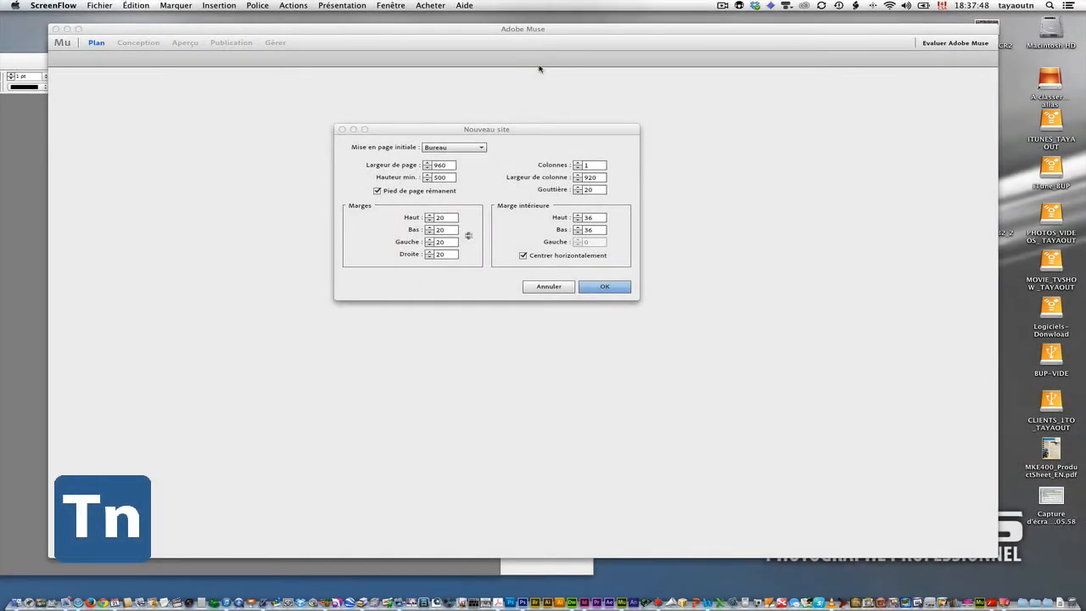
# Step: Choose Bureau as the initial layout of the new site
pyautogui.click(551, 131)
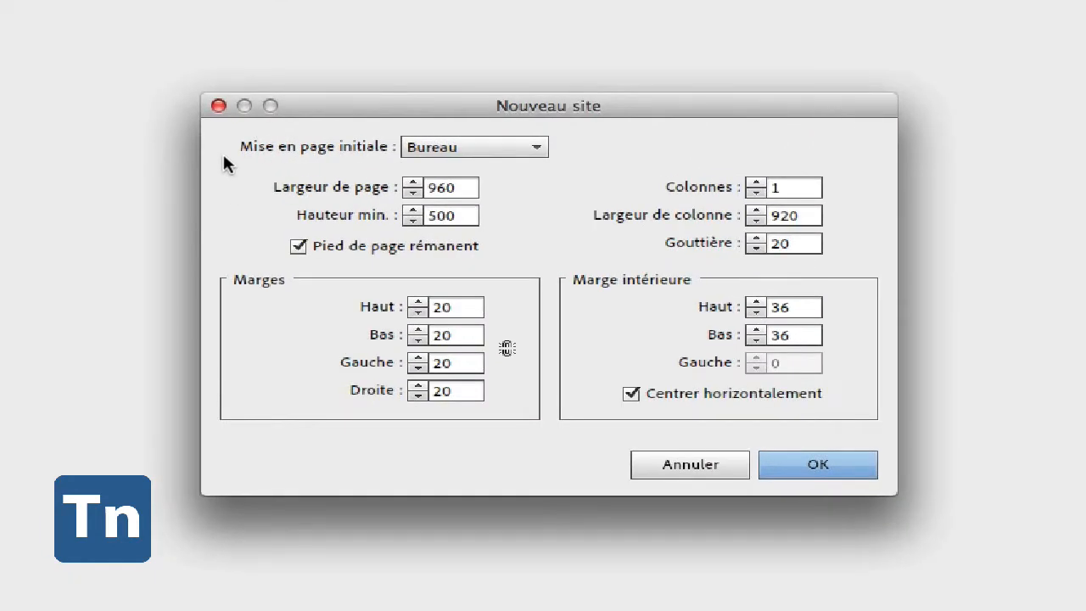
pyautogui.click(476, 154)
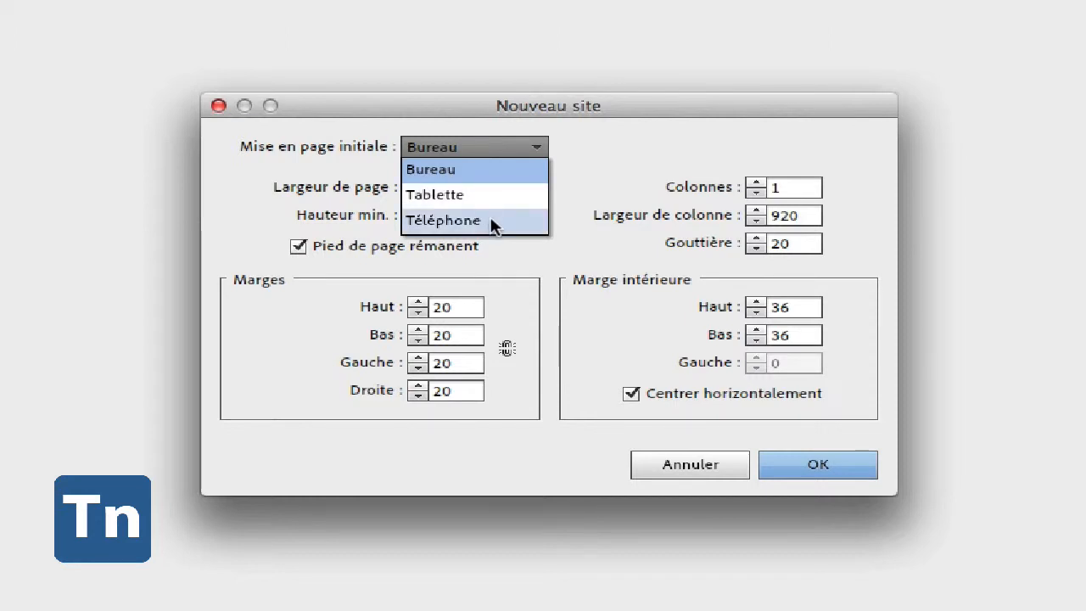
pyautogui.click(469, 168)
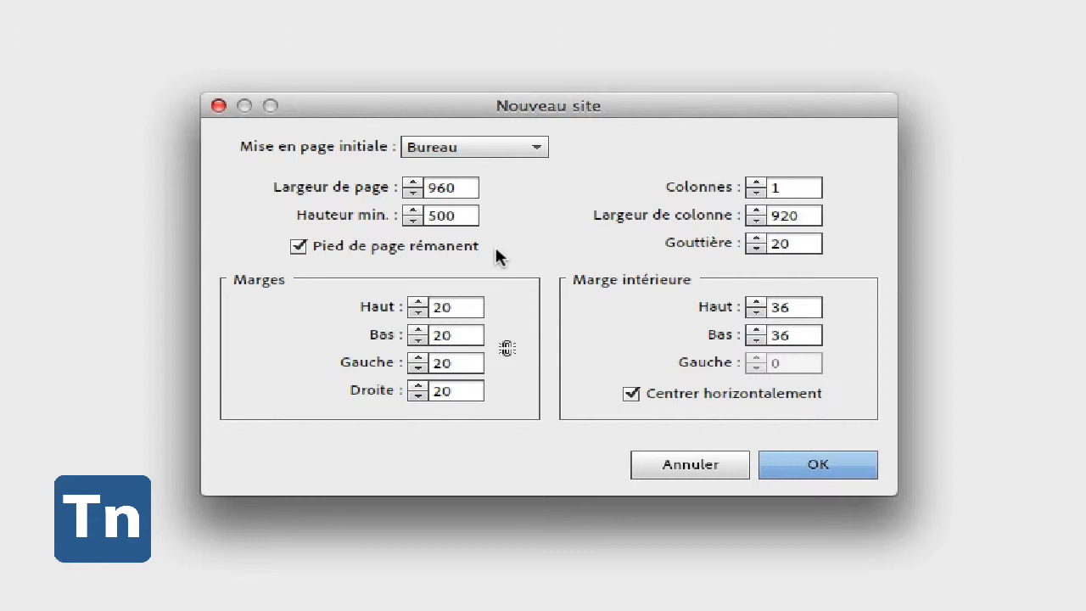
# Step: Set the page width to 900 and the minimum height to 600, with the sticky footer enabled
pyautogui.click(418, 246)
pyautogui.doubleClick(468, 190)
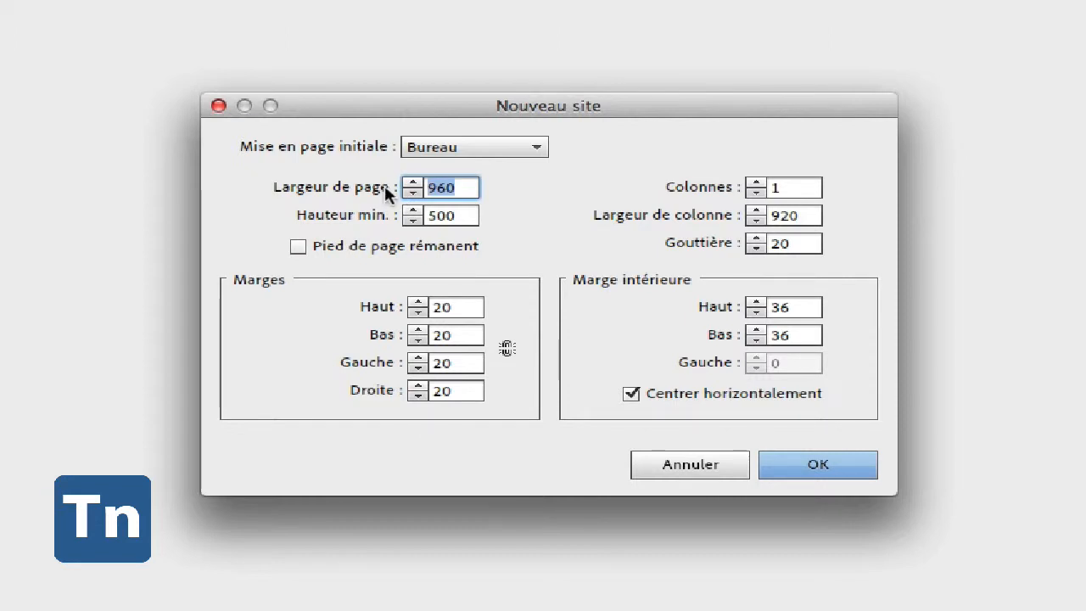
pyautogui.write('900')
pyautogui.doubleClick(459, 216)
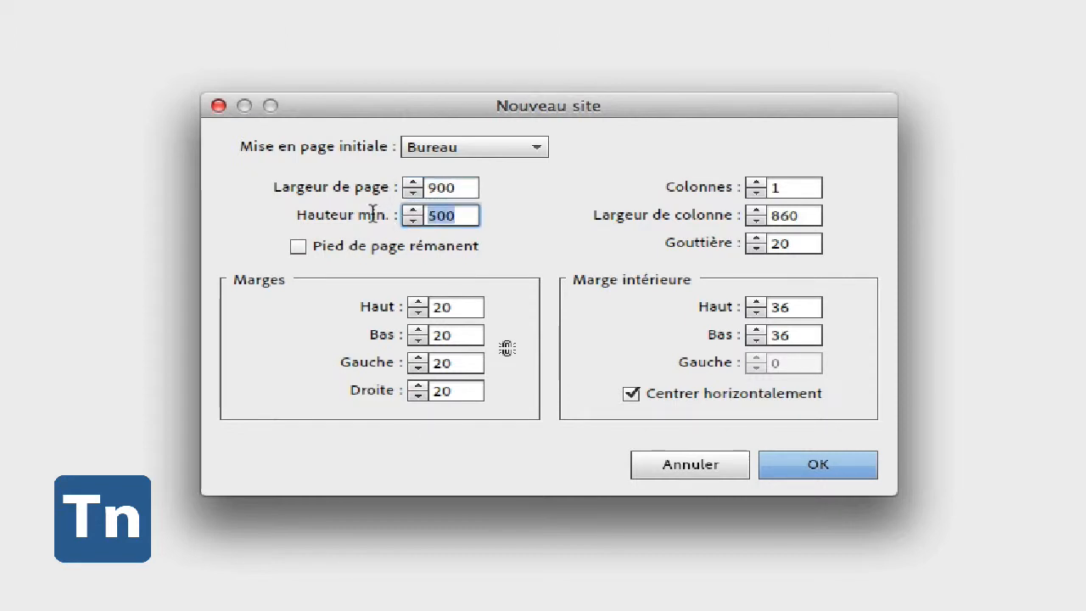
pyautogui.write('600')
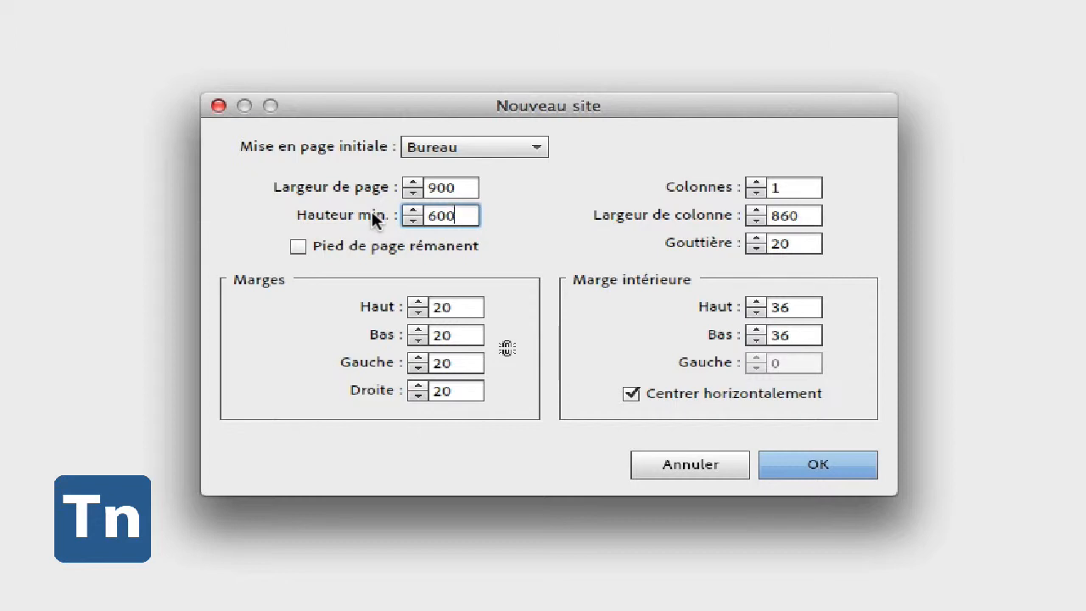
pyautogui.click(299, 247)
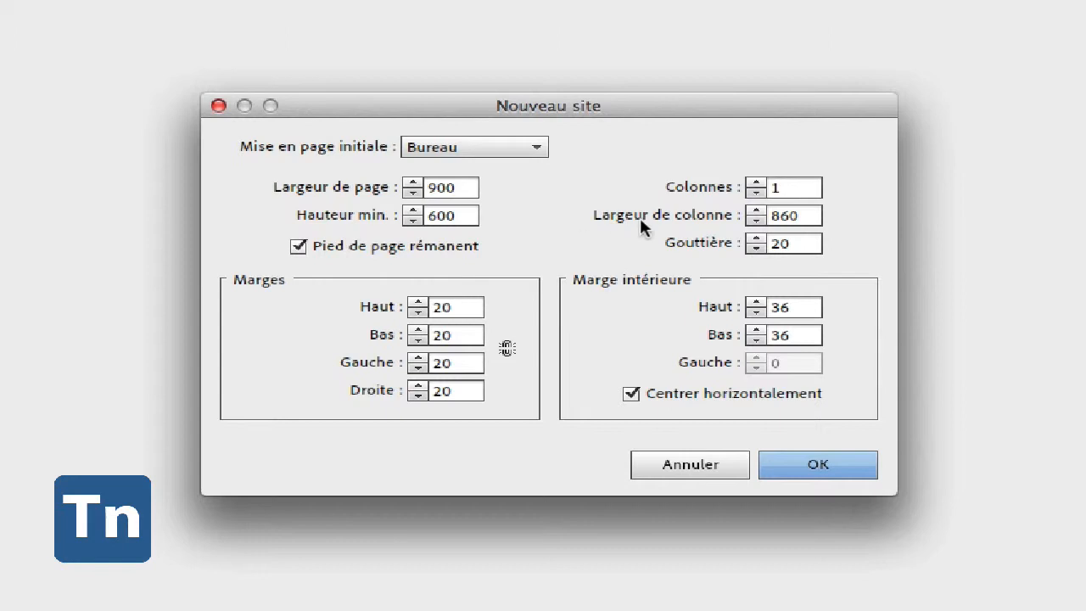
# Step: Raise the number of columns in the page layout to 15
pyautogui.click(756, 183)
pyautogui.click(756, 183)
pyautogui.click(756, 184)
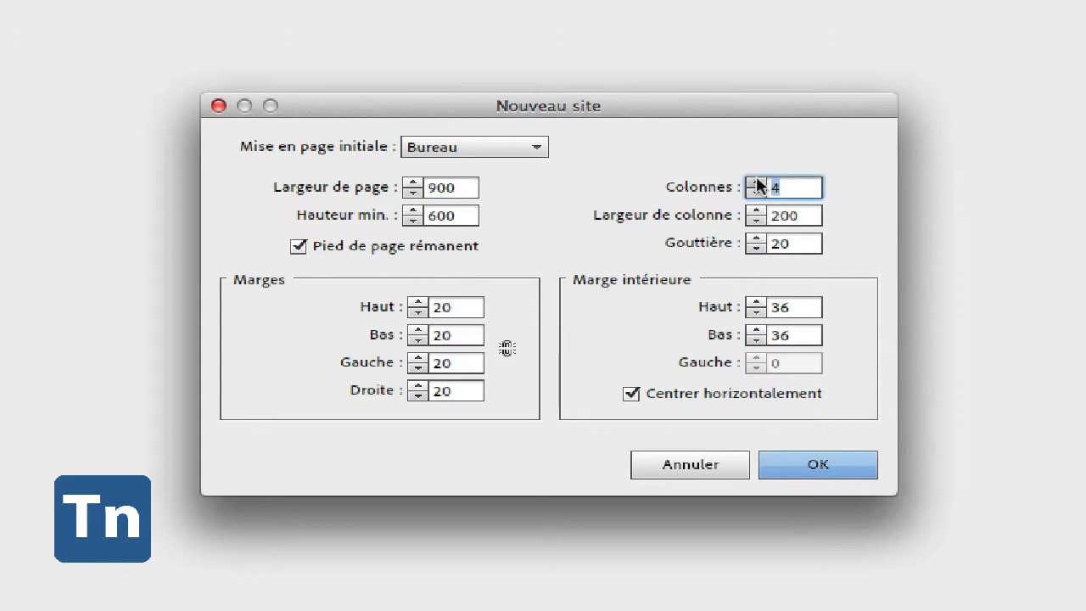
pyautogui.click(757, 183)
pyautogui.click(756, 183)
pyautogui.click(756, 184)
pyautogui.click(756, 183)
pyautogui.click(757, 183)
pyautogui.click(757, 183)
pyautogui.click(756, 183)
pyautogui.click(757, 183)
pyautogui.click(756, 183)
pyautogui.click(756, 183)
pyautogui.click(757, 183)
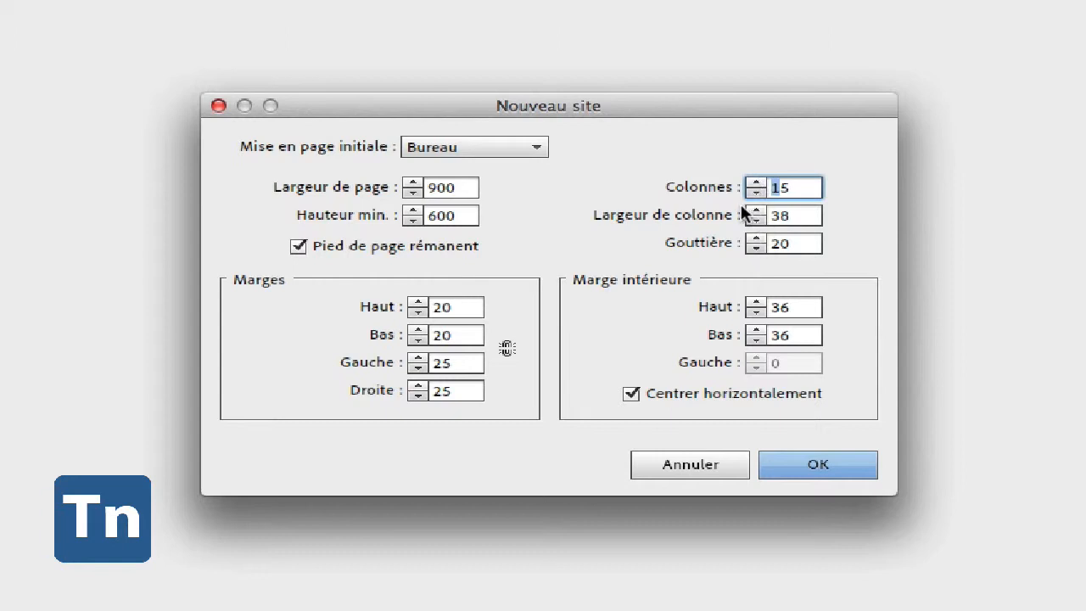
# Step: Reduce the gutter between the columns to 15
pyautogui.click(756, 249)
pyautogui.click(757, 249)
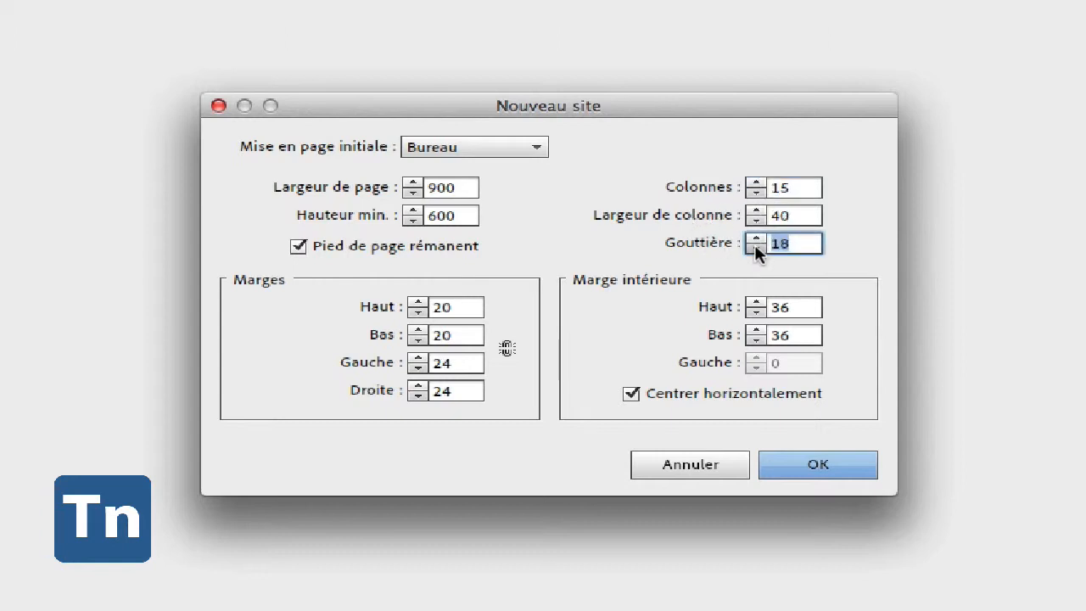
pyautogui.click(756, 249)
pyautogui.click(756, 249)
pyautogui.click(756, 249)
# Step: Lower the number of columns in the page layout to 9
pyautogui.click(758, 191)
pyautogui.click(759, 191)
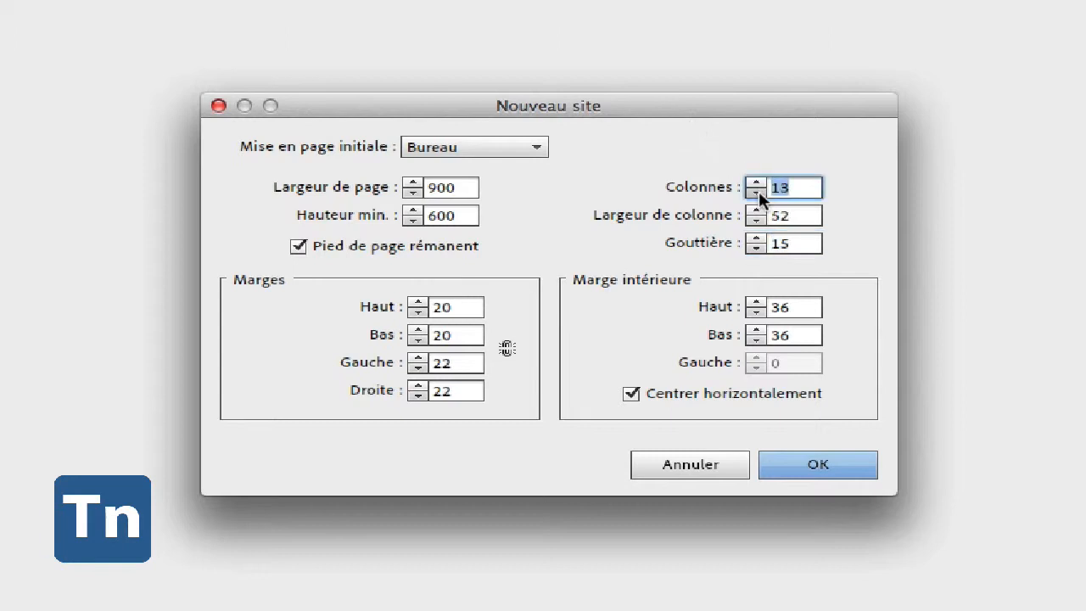
pyautogui.click(758, 191)
pyautogui.click(759, 191)
pyautogui.click(759, 191)
pyautogui.click(759, 191)
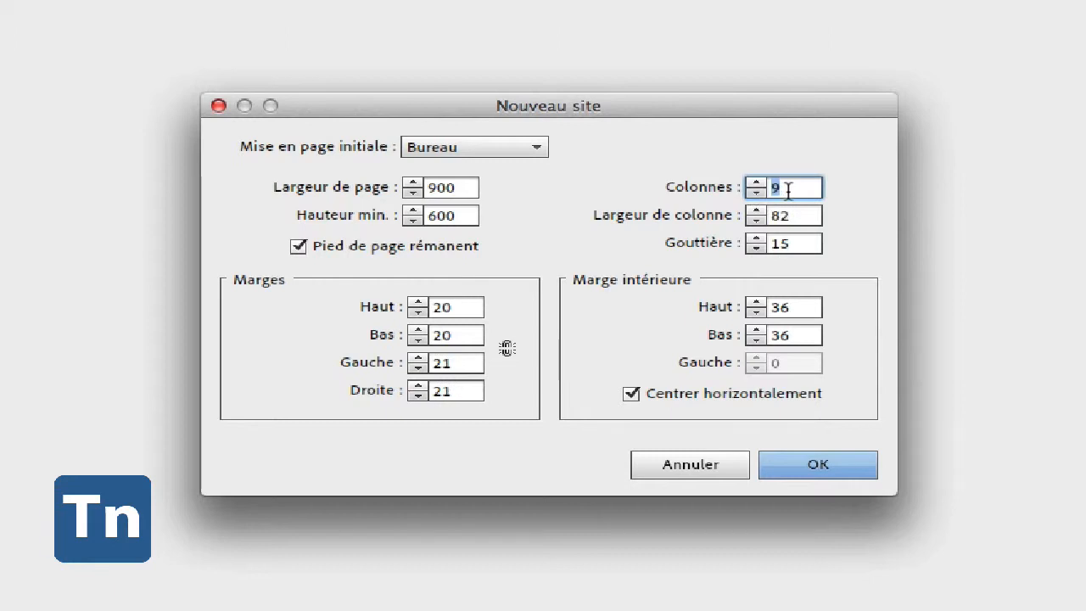
# Step: Set the number of columns to 12 and create the site with these settings
pyautogui.click(756, 182)
pyautogui.click(756, 183)
pyautogui.click(756, 182)
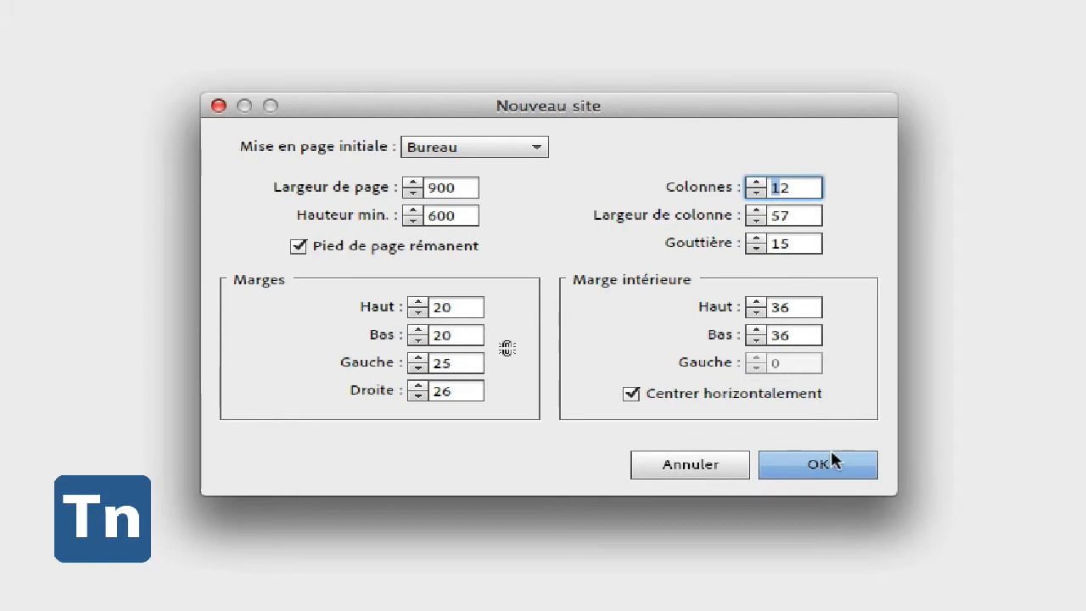
pyautogui.click(827, 474)
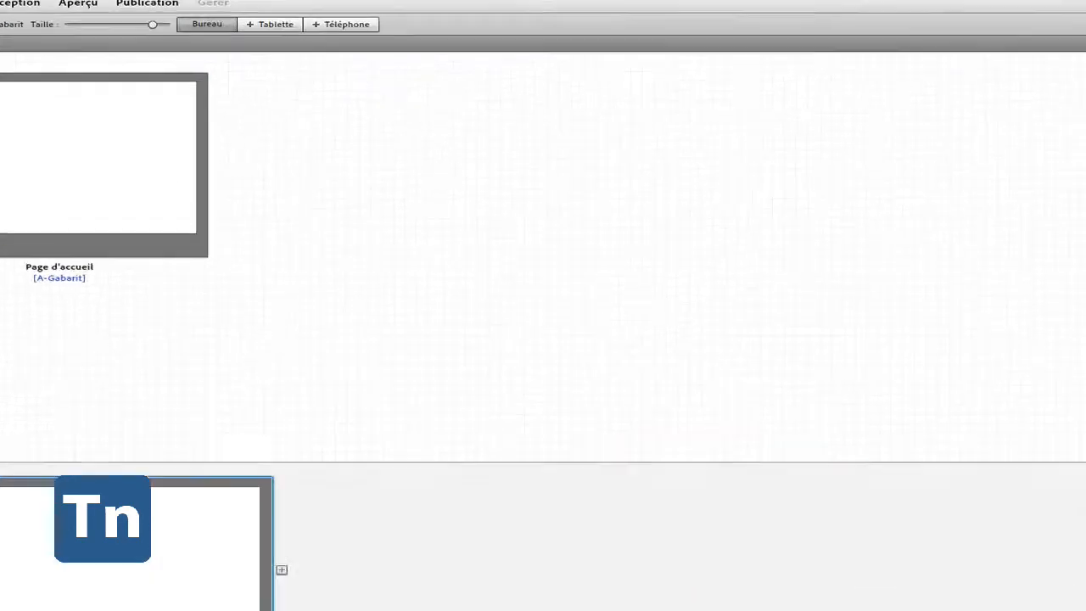
# Step: On the A-Gabarit master page, draw a rectangle about 216 by 132 px from the second to the fourth column and fill it with red
pyautogui.doubleClick(174, 416)
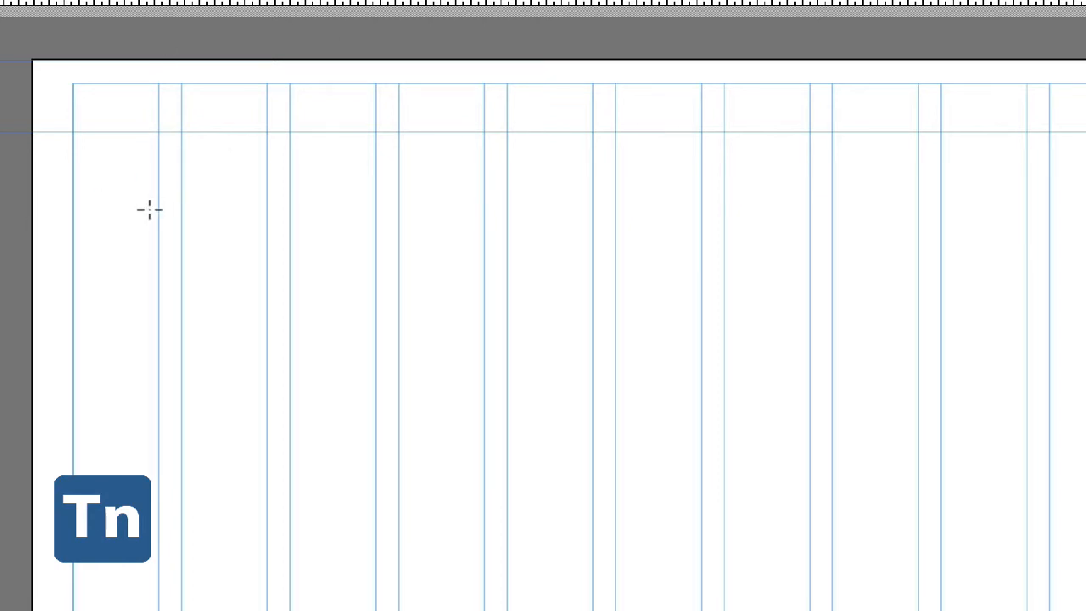
pyautogui.moveTo(180, 162); pyautogui.dragTo(507, 361)
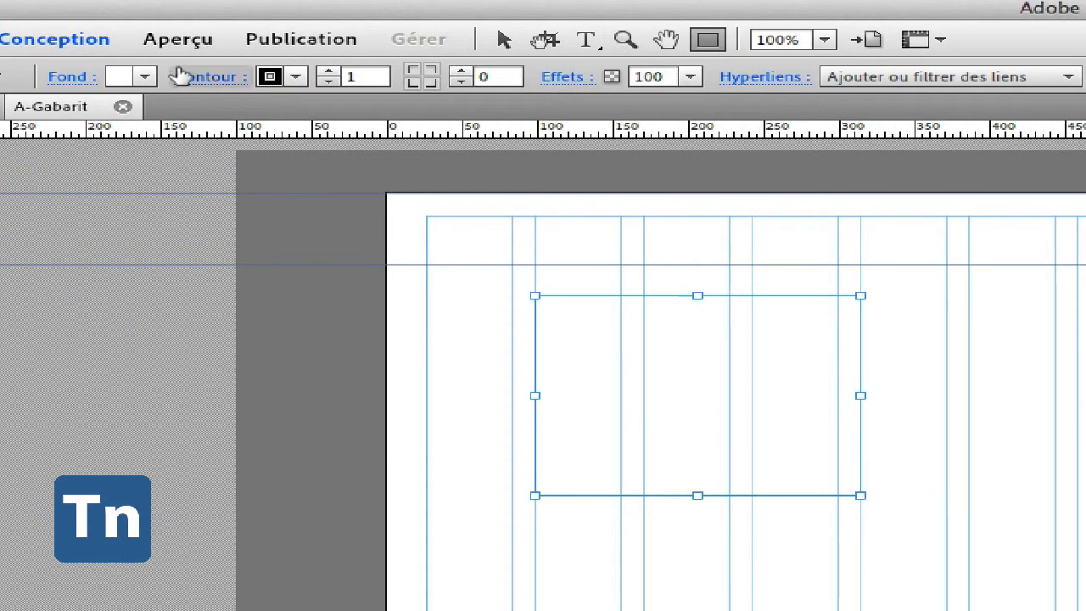
pyautogui.click(145, 77)
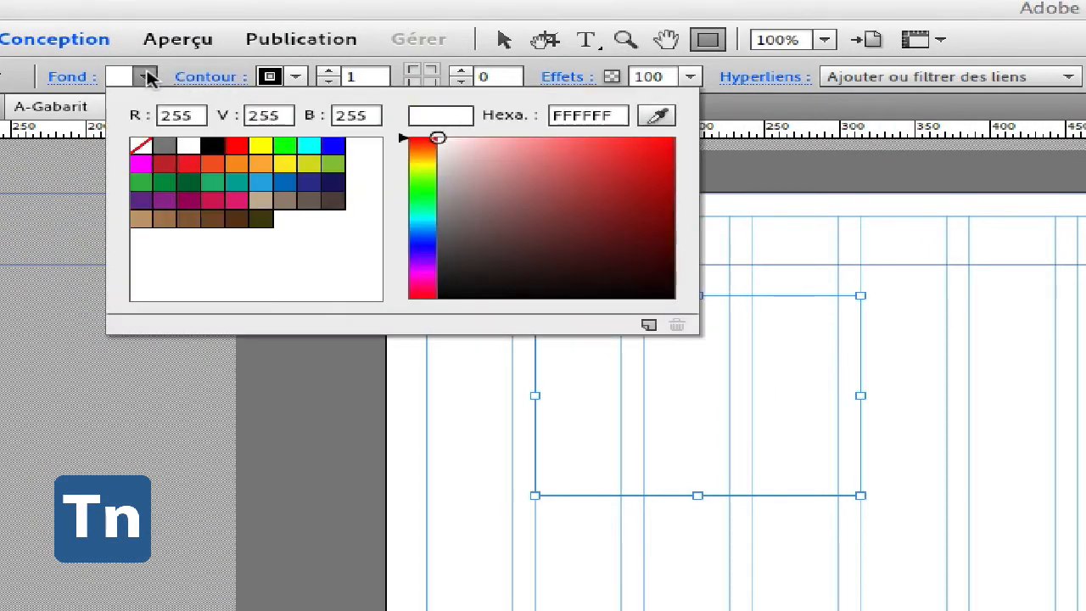
pyautogui.click(191, 166)
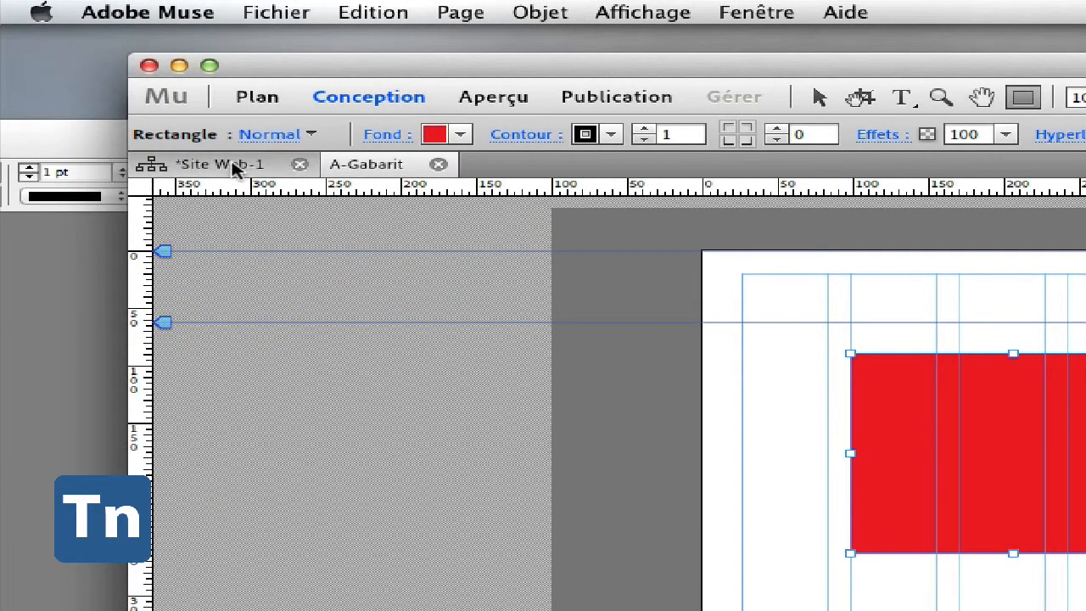
# Step: In the site plan, add a page at the same level after the home page and name it "A propos"
pyautogui.click(142, 149)
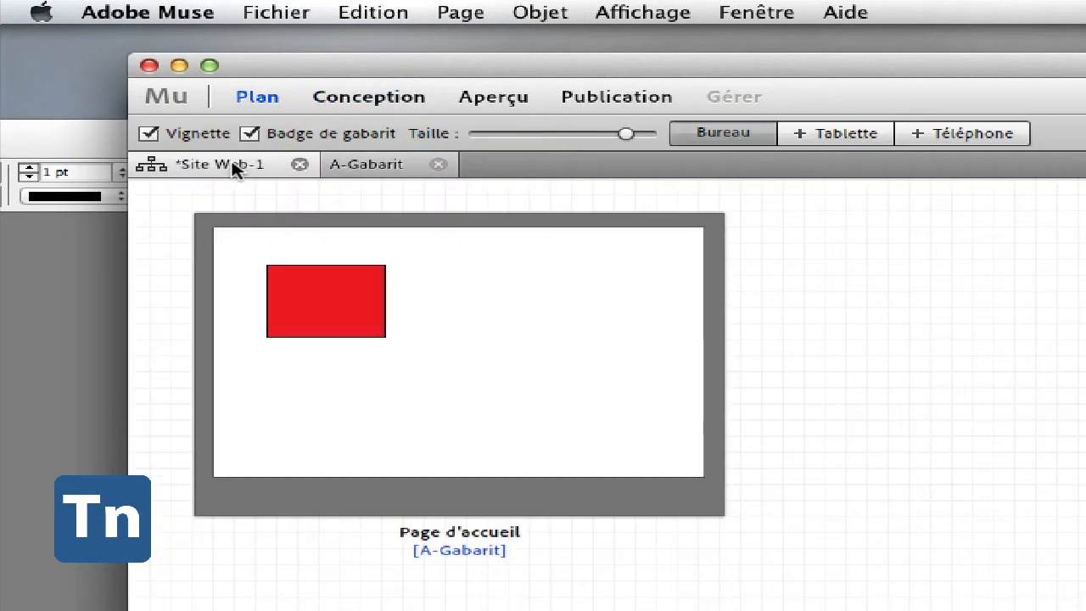
pyautogui.moveTo(436, 480)
pyautogui.moveTo(524, 402)
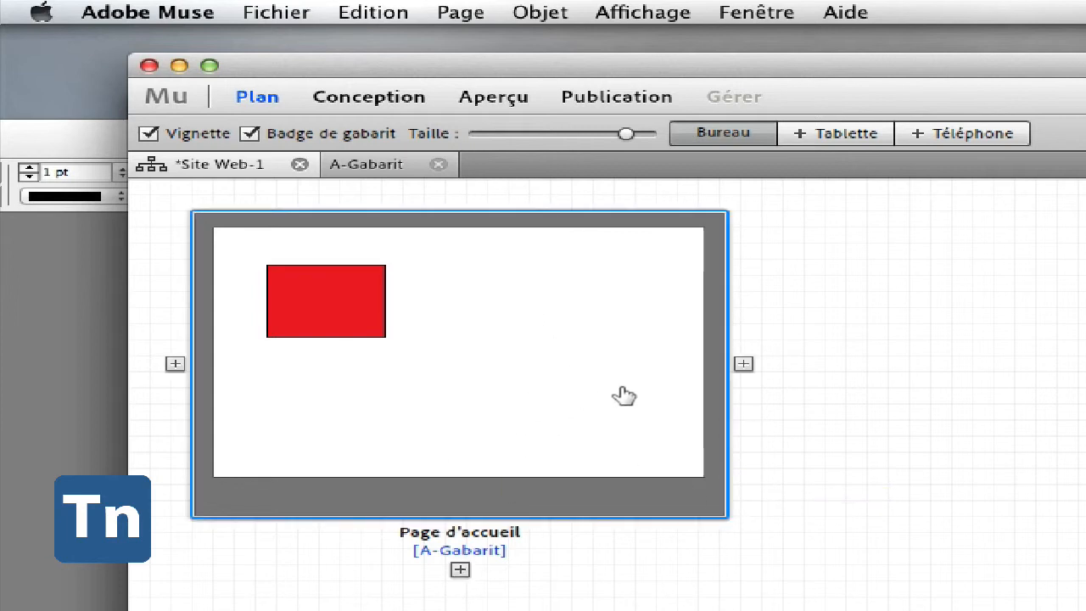
pyautogui.click(743, 365)
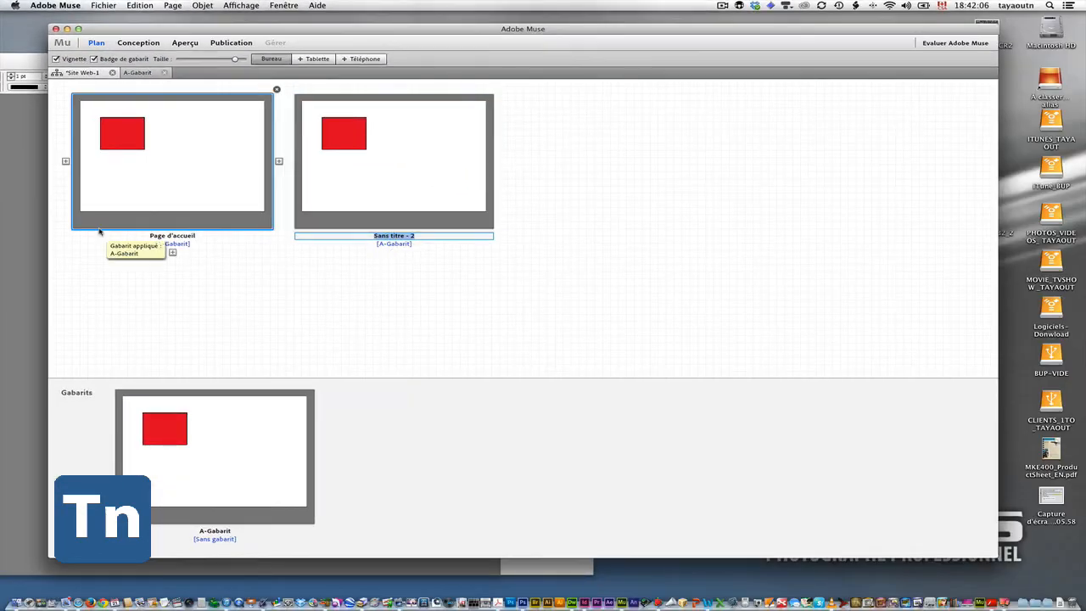
pyautogui.write('A propos')
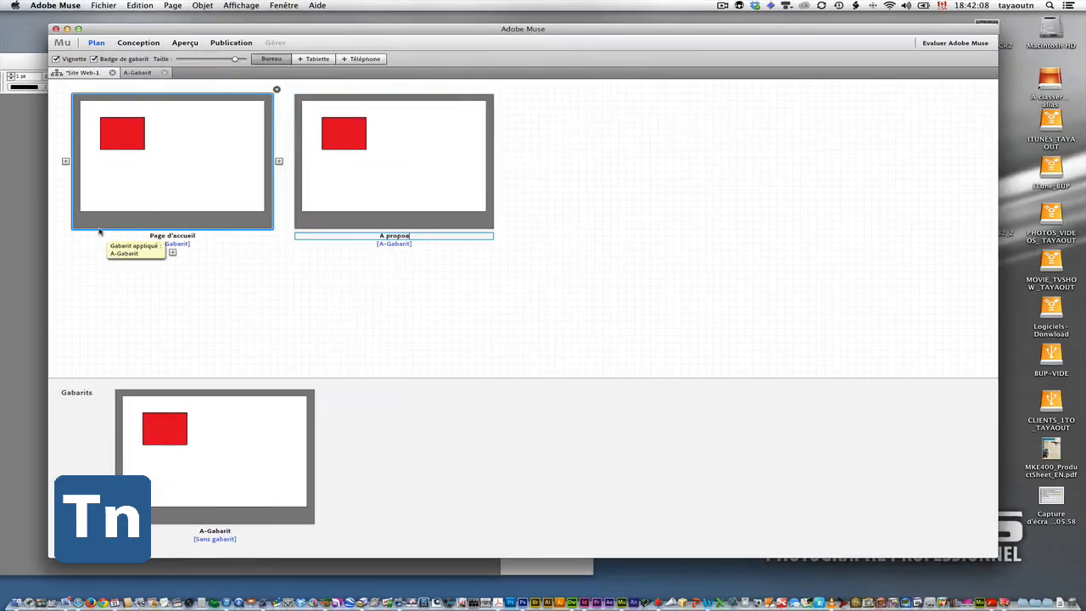